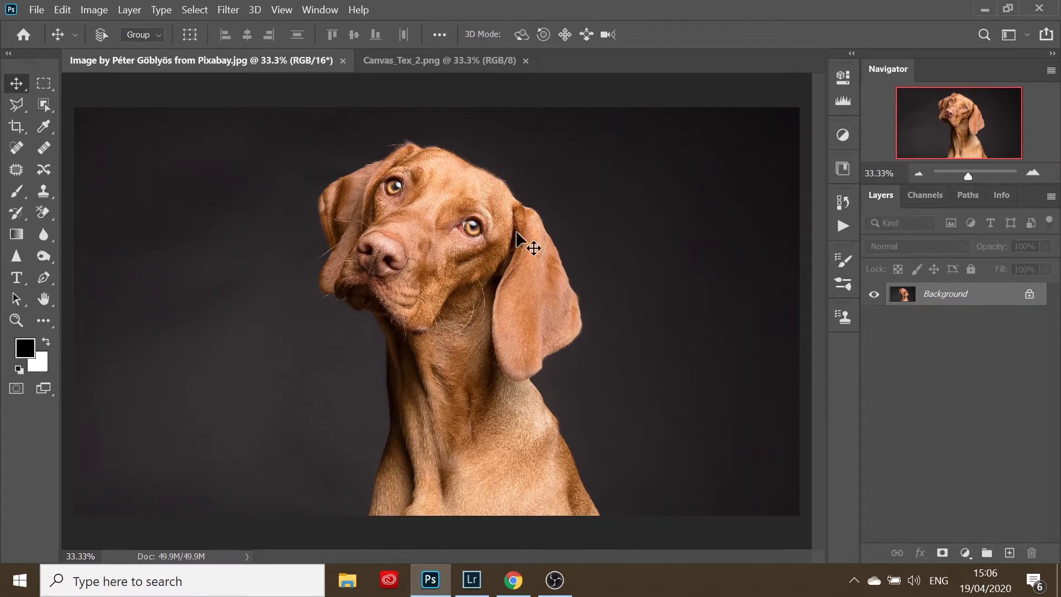
Glance at the Canvas_Tex_2.png document, then return to the dog photo
{"action": "left_click", "coordinate": [435, 65]}
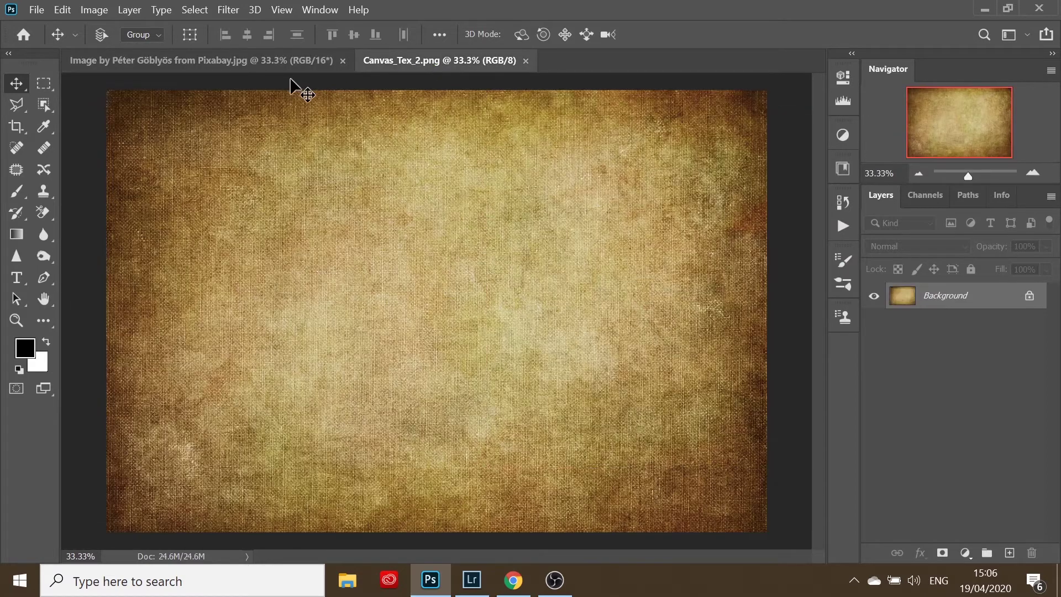
{"action": "left_click", "coordinate": [265, 62]}
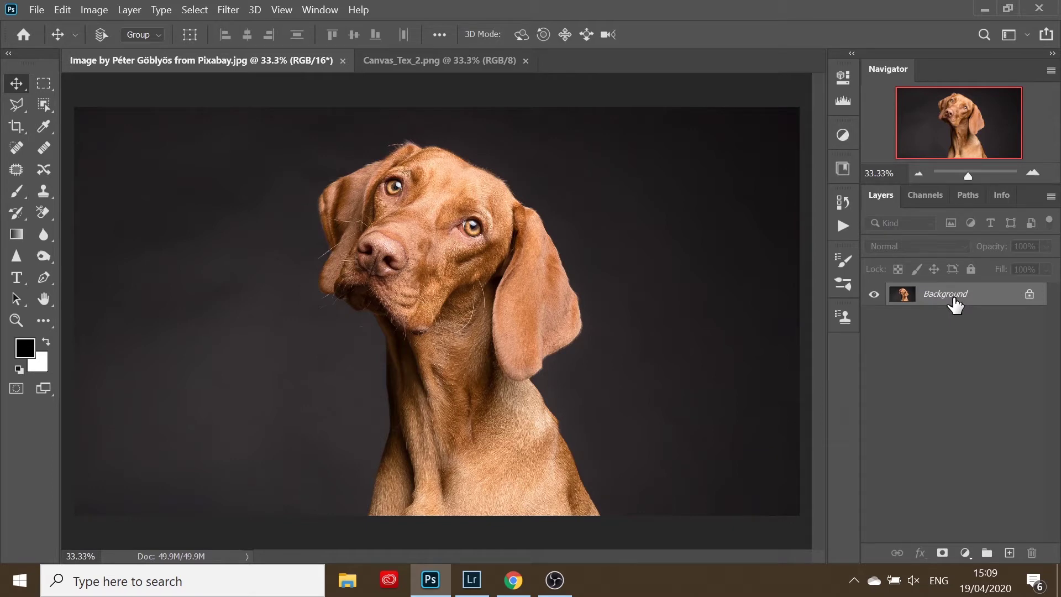
Duplicate the dog photo's Background as Layer 1, then unlock the texture's Background as Layer 0
{"action": "key", "text": "ctrl+j"}
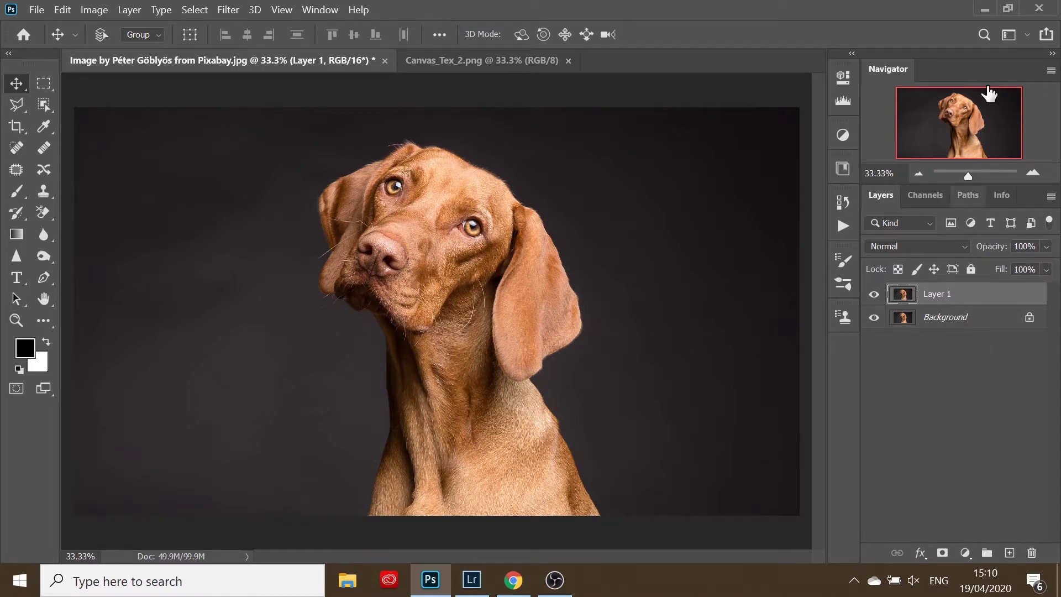
{"action": "left_click", "coordinate": [467, 61]}
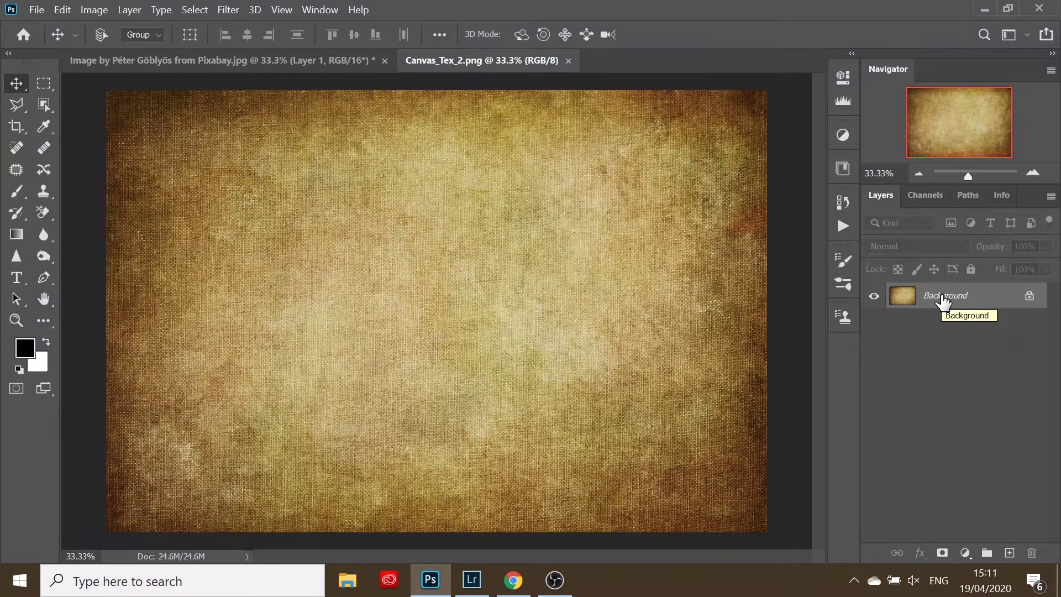
{"action": "double_click", "coordinate": [942, 301]}
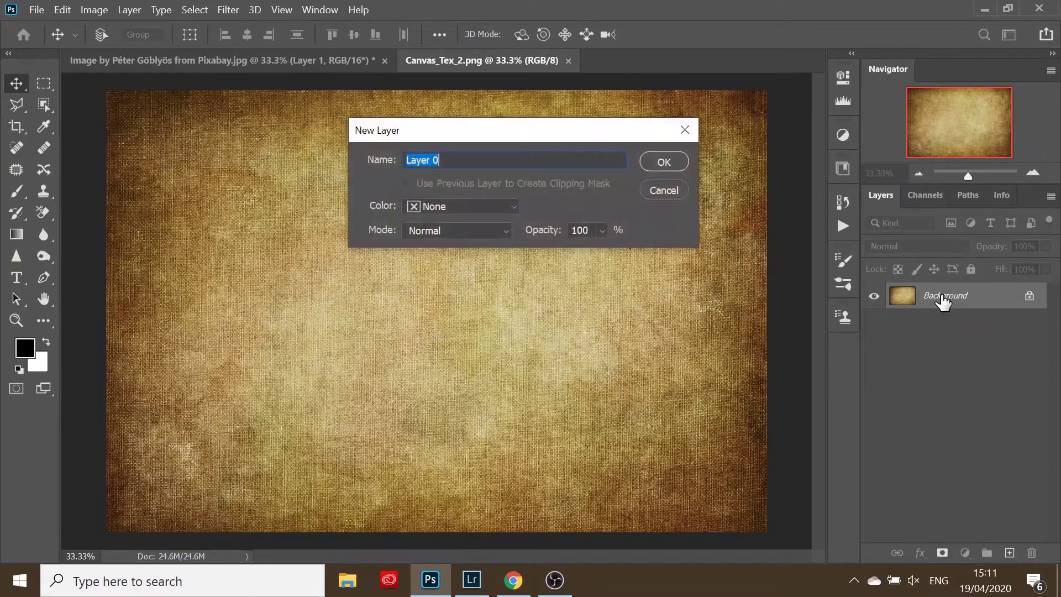
{"action": "left_click", "coordinate": [662, 163]}
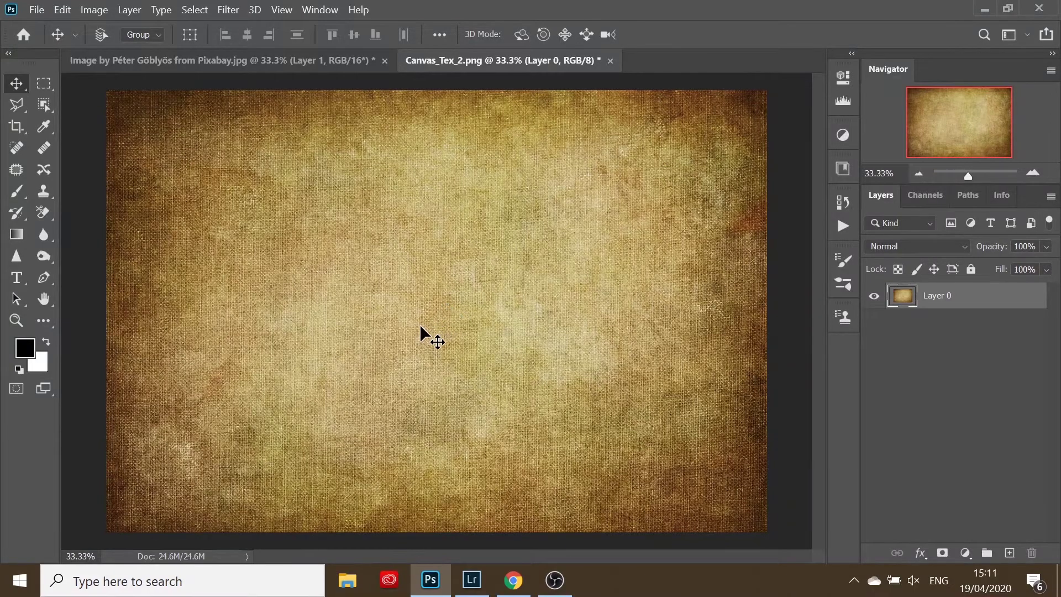
Drag the canvas texture into the dog photo, accepting the bit-depth and colour-profile warnings
{"action": "left_click_drag", "start_coordinate": [420, 325], "coordinate": [242, 62]}
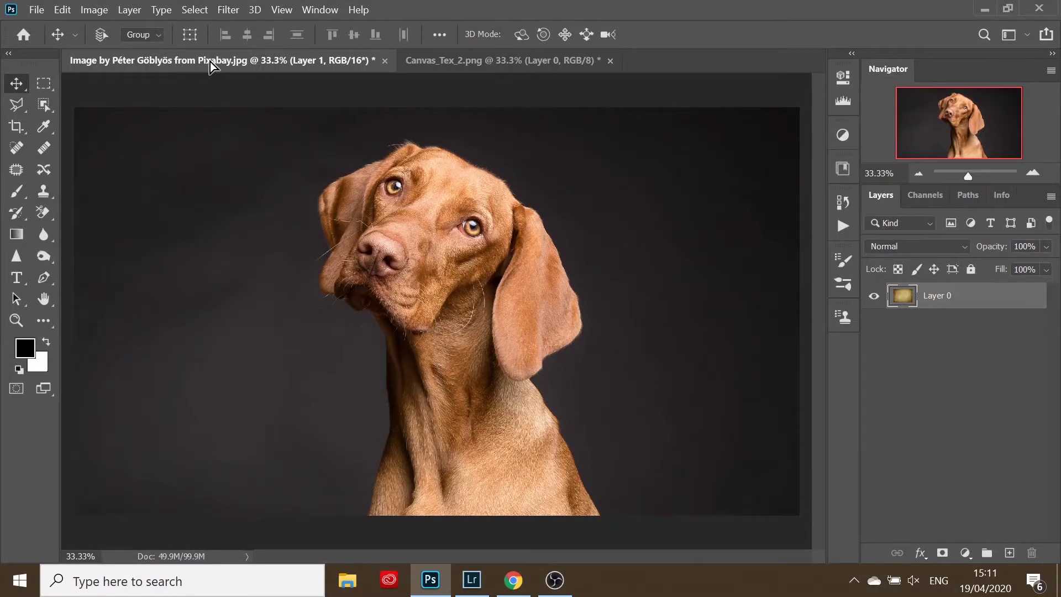
{"action": "left_click_drag", "start_coordinate": [220, 68], "coordinate": [323, 192]}
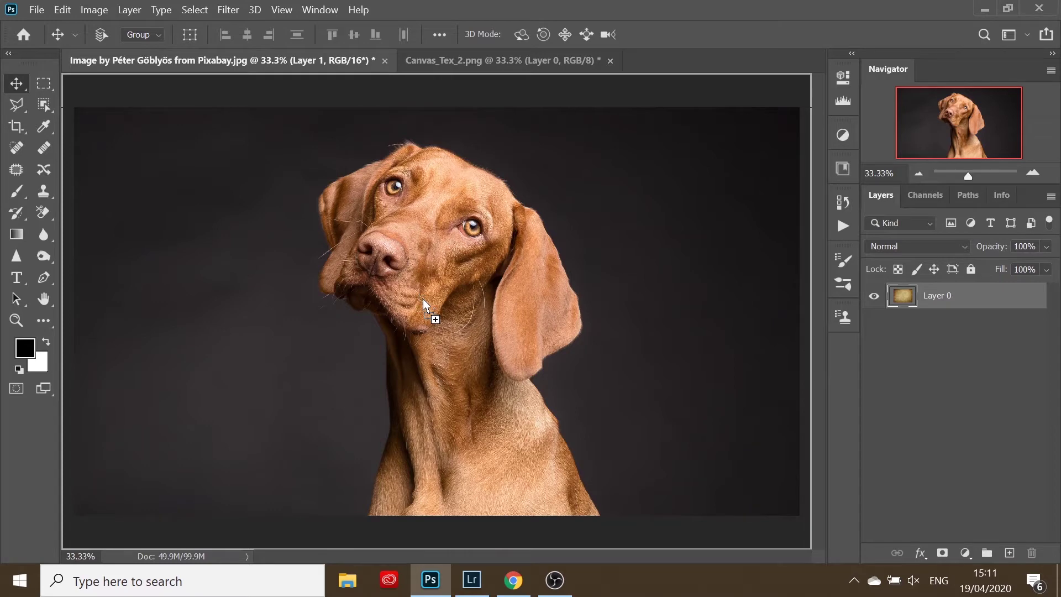
{"action": "left_click_drag", "start_coordinate": [422, 298], "coordinate": [423, 299]}
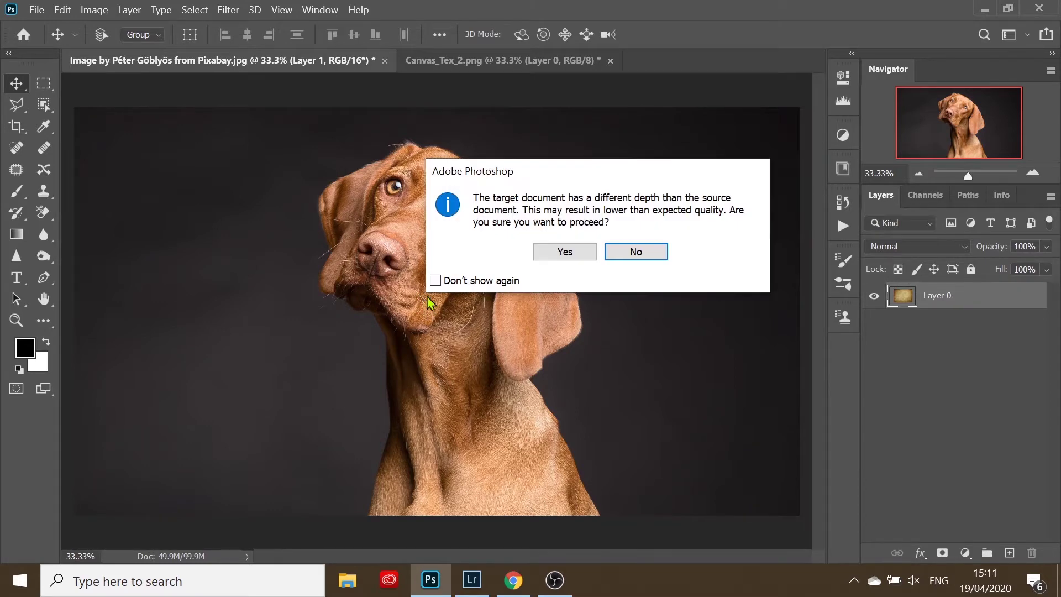
{"action": "left_click", "coordinate": [564, 252]}
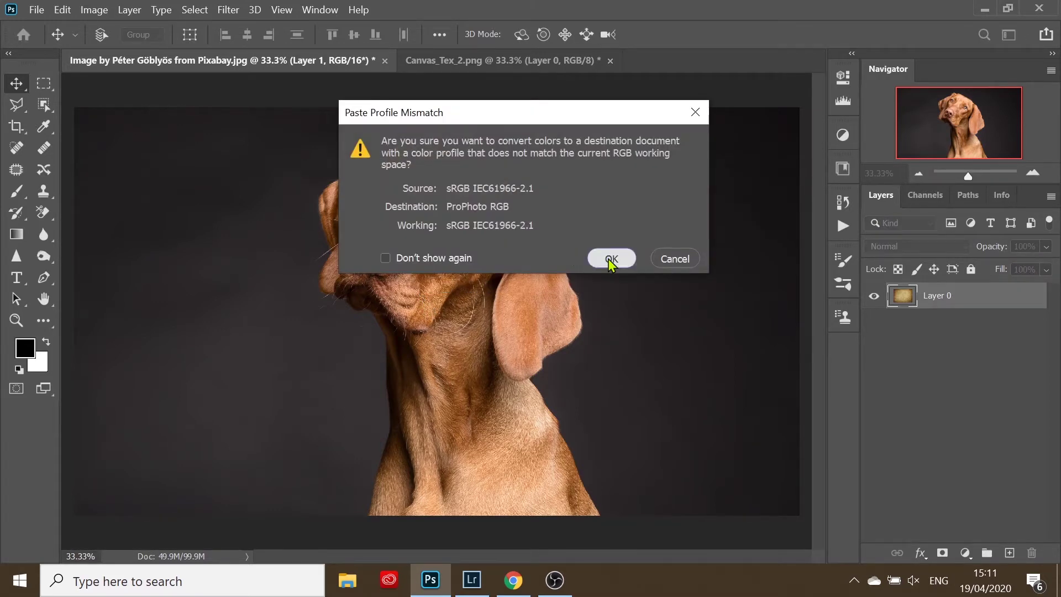
{"action": "left_click", "coordinate": [609, 259]}
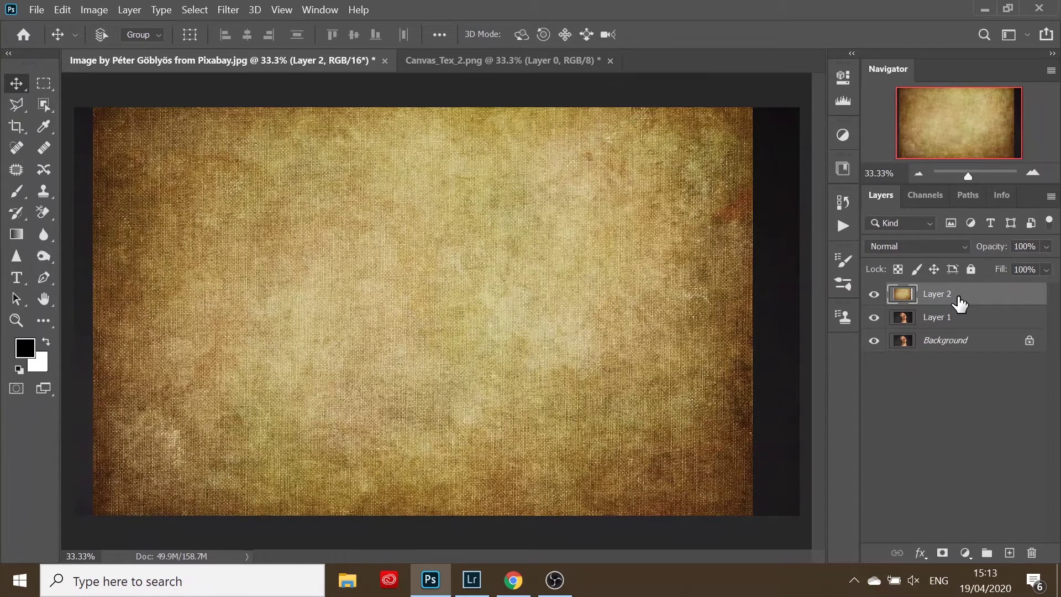
Hide the texture, and on Layer 1 use Select Subject and invert to select the background
{"action": "left_click", "coordinate": [959, 303]}
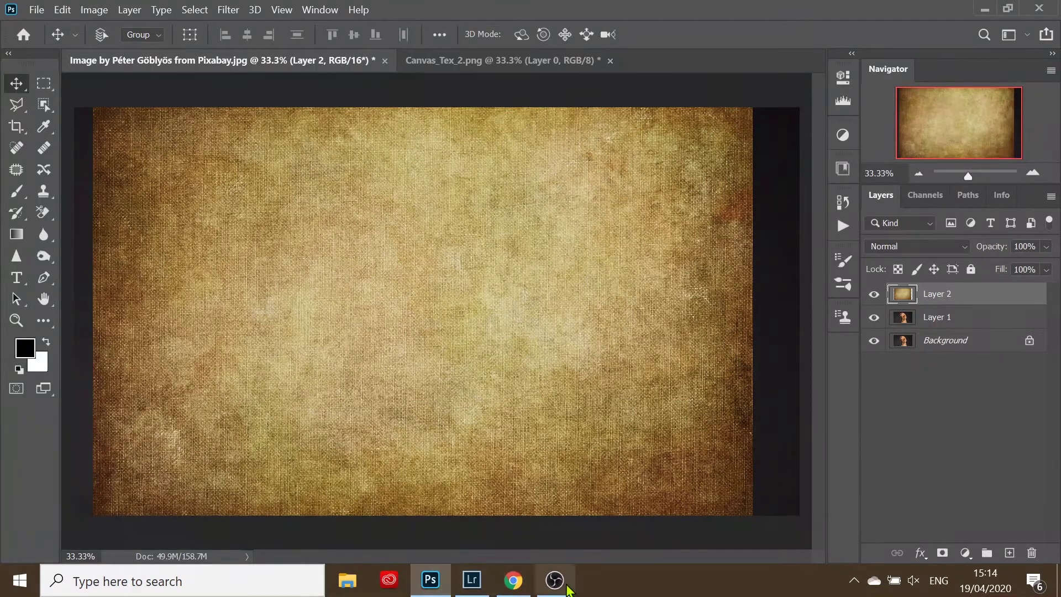
{"action": "left_click", "coordinate": [873, 295]}
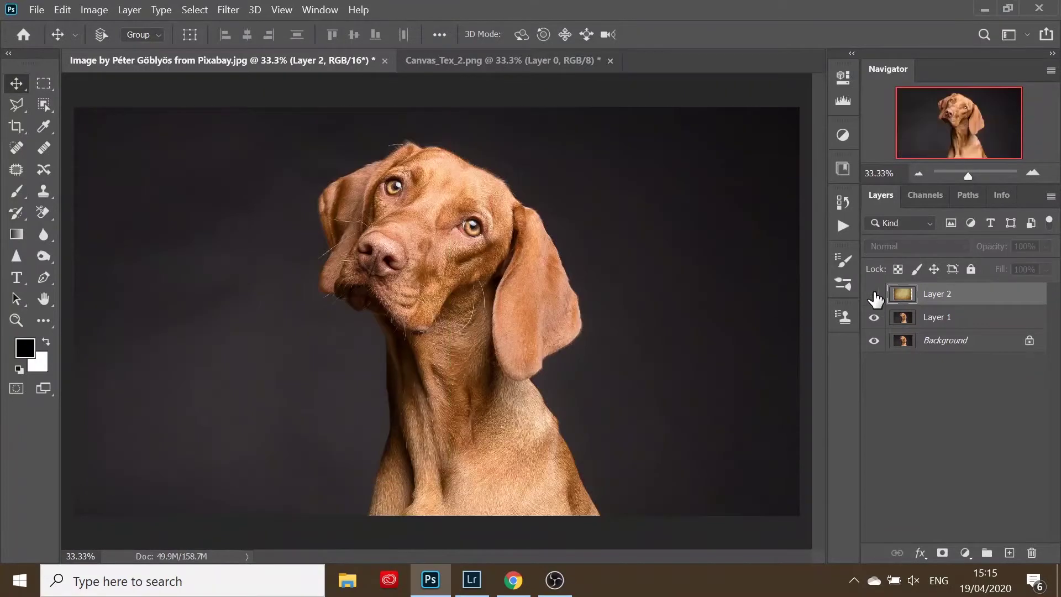
{"action": "left_click", "coordinate": [931, 323]}
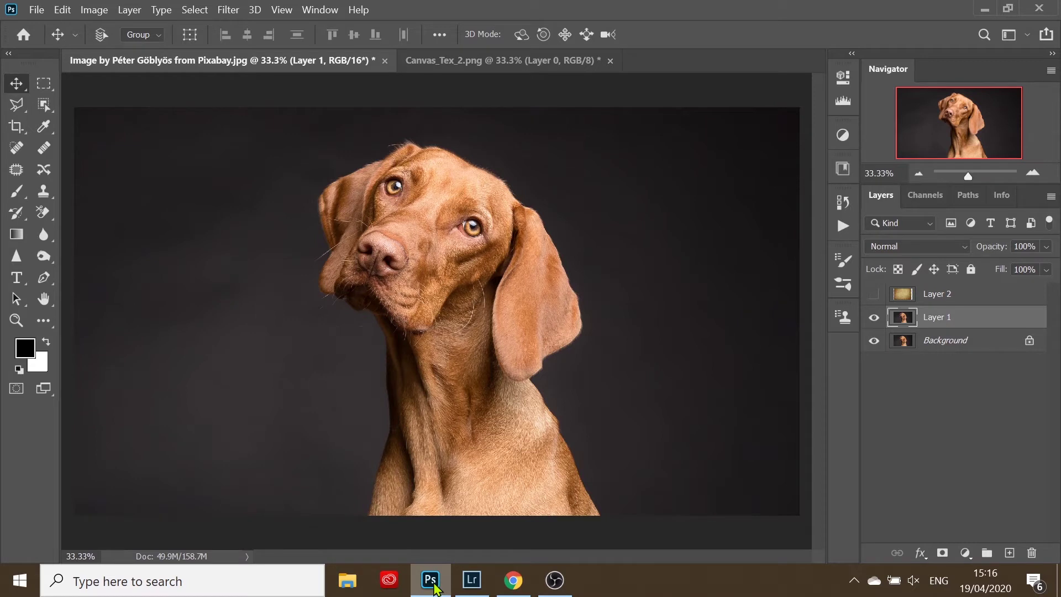
{"action": "left_click", "coordinate": [44, 106]}
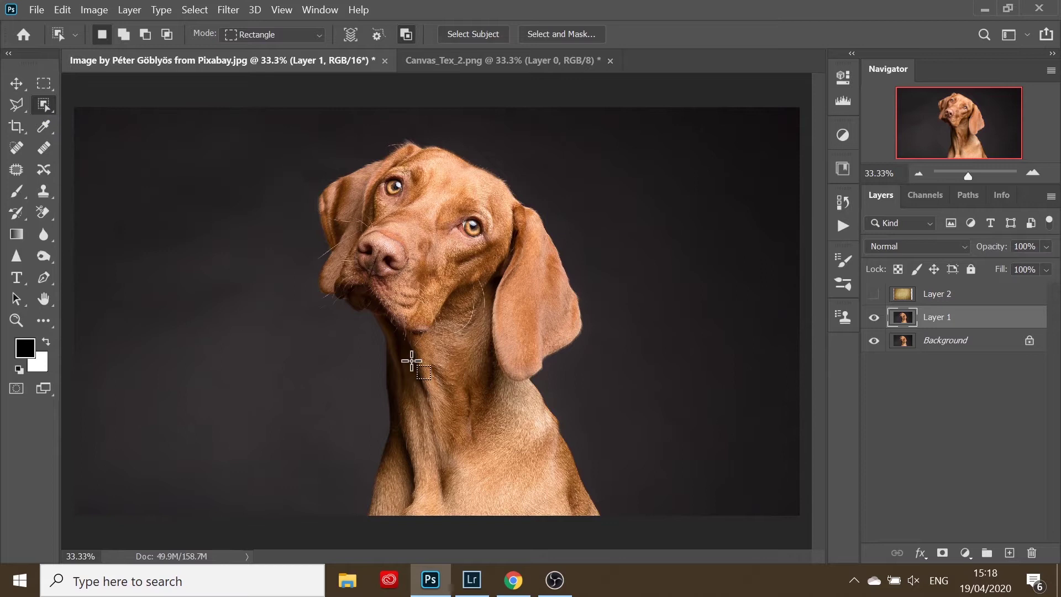
{"action": "left_click", "coordinate": [465, 34]}
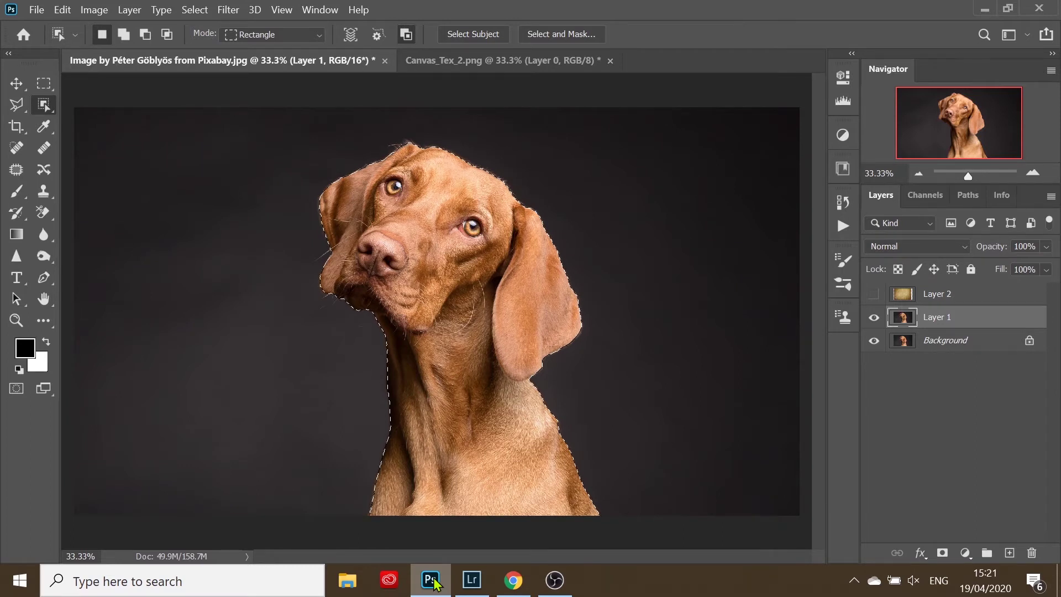
{"action": "key", "text": "ctrl+shift+i"}
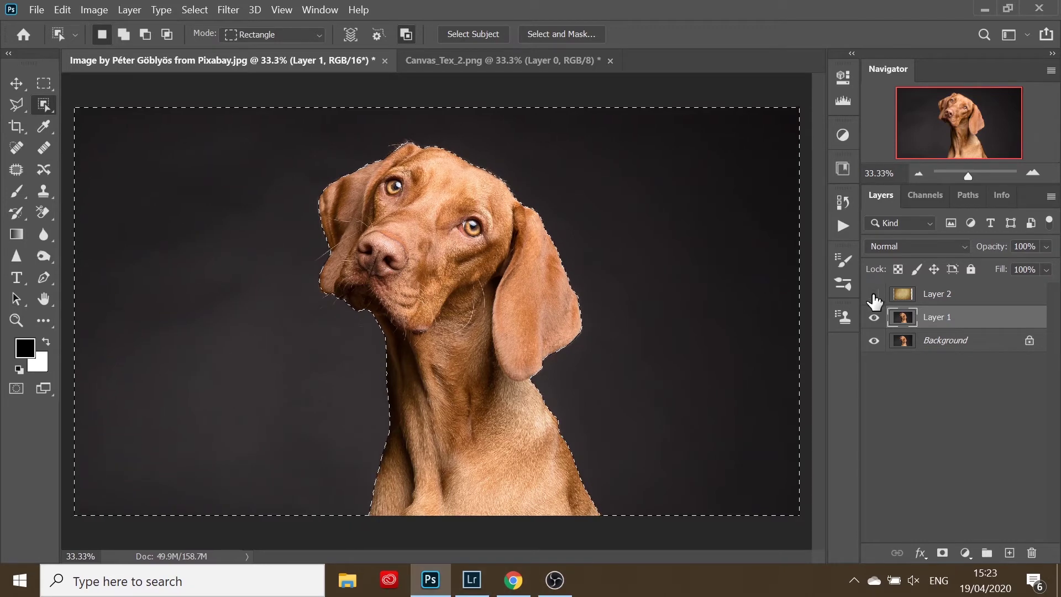
Show Layer 2 again and mask it to the background selection
{"action": "left_click", "coordinate": [873, 294]}
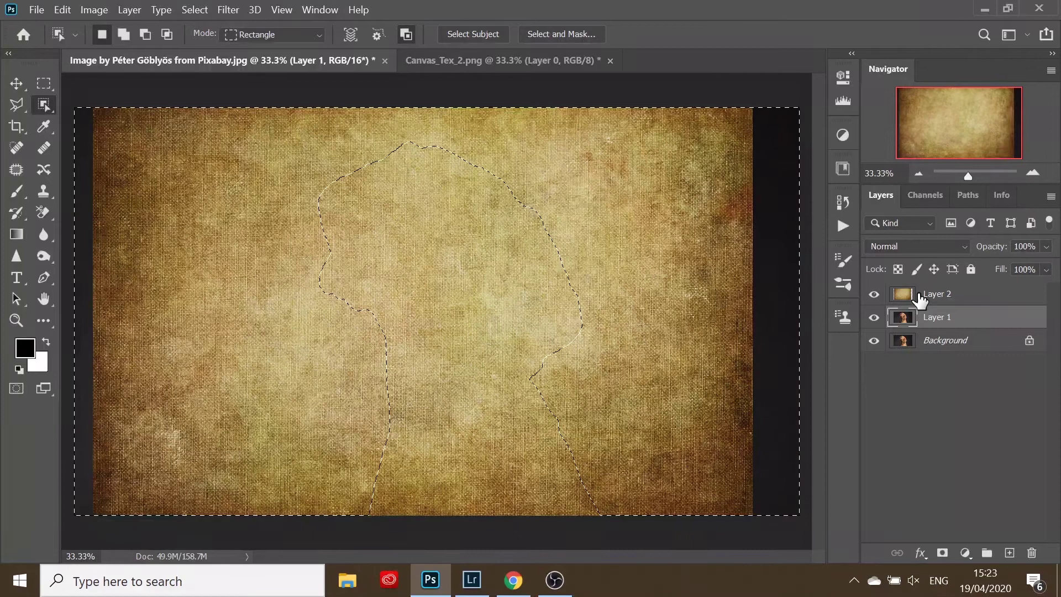
{"action": "left_click", "coordinate": [942, 295]}
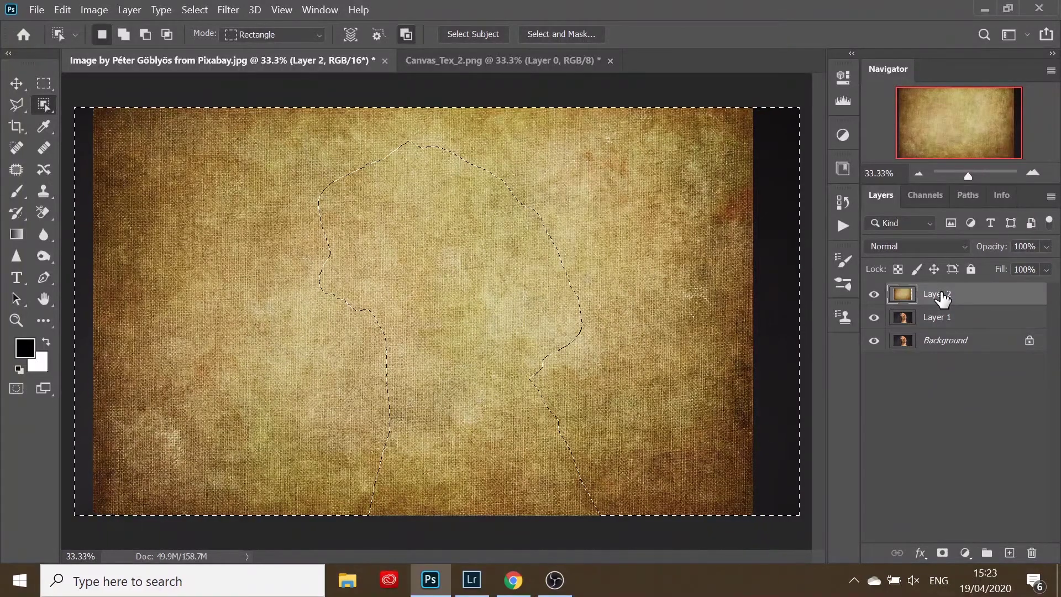
{"action": "left_click", "coordinate": [943, 554]}
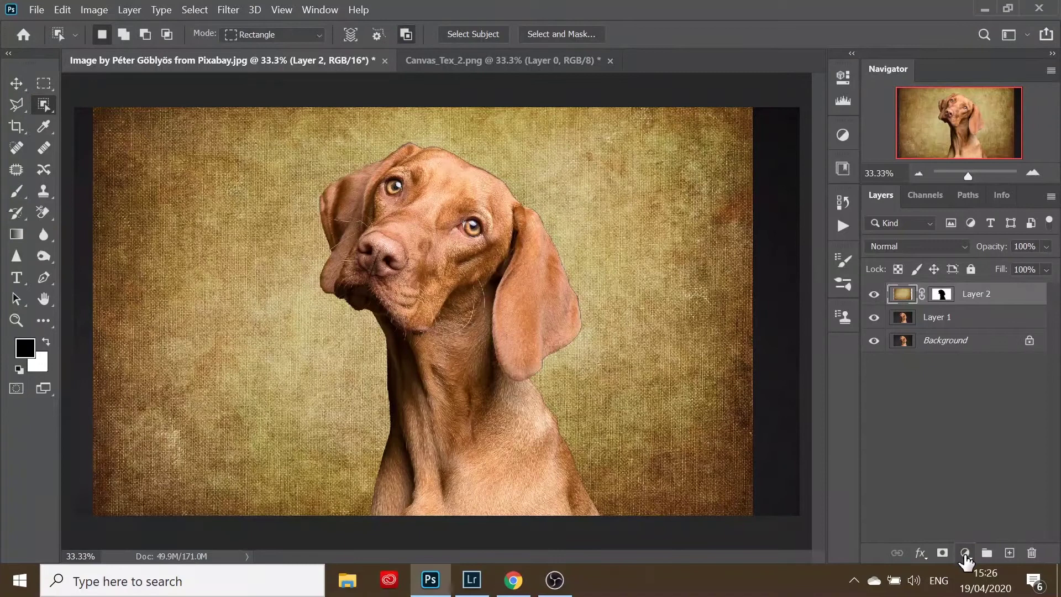
Add a Curves layer clipped to Layer 2 and raise its Blue channel curve to warm the texture
{"action": "left_click", "coordinate": [964, 554]}
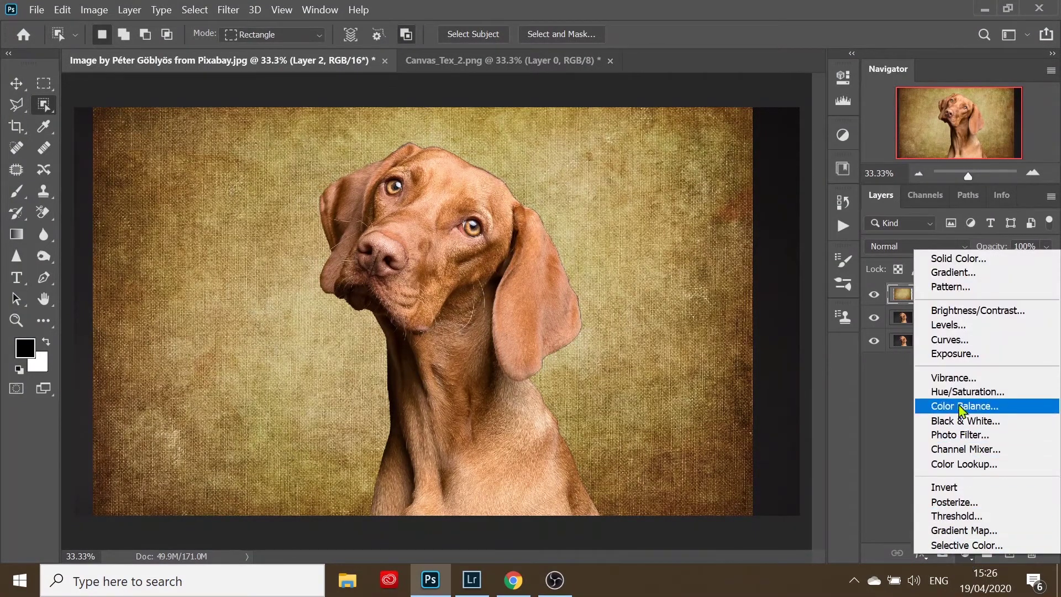
{"action": "left_click", "coordinate": [955, 341]}
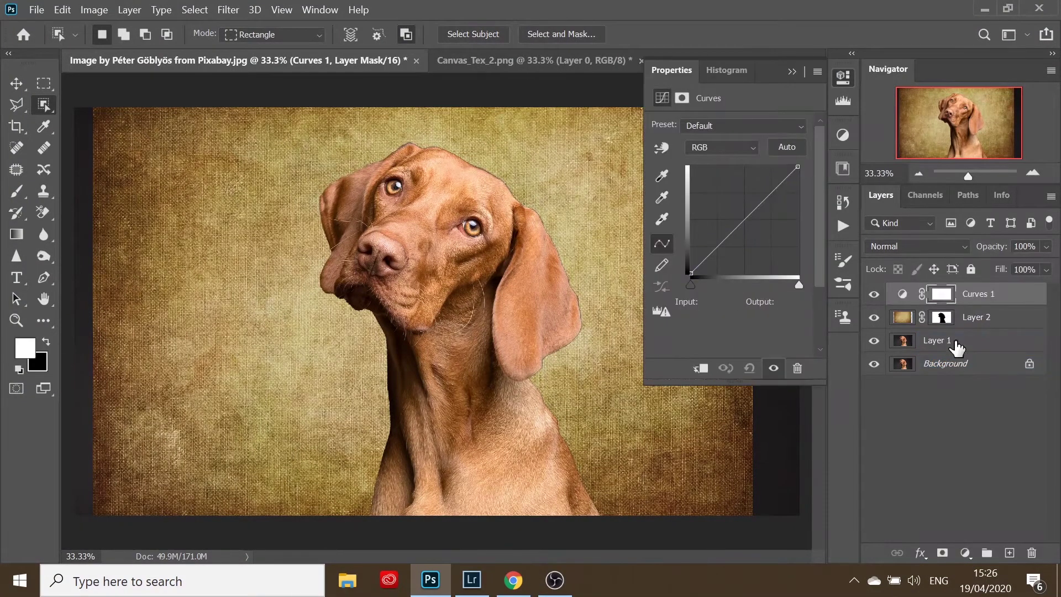
{"action": "left_click", "coordinate": [701, 368]}
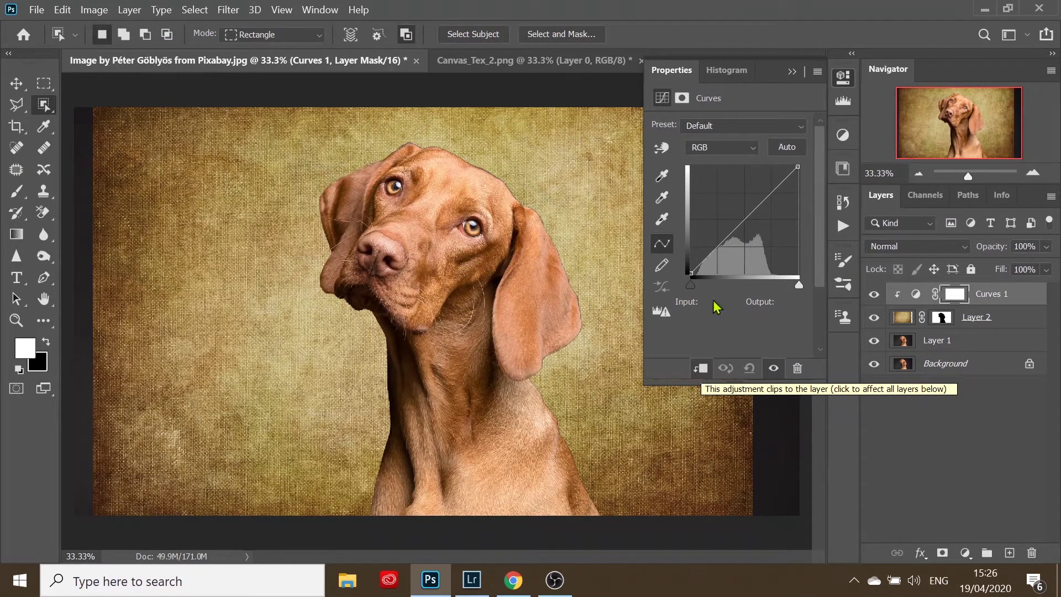
{"action": "left_click", "coordinate": [727, 150]}
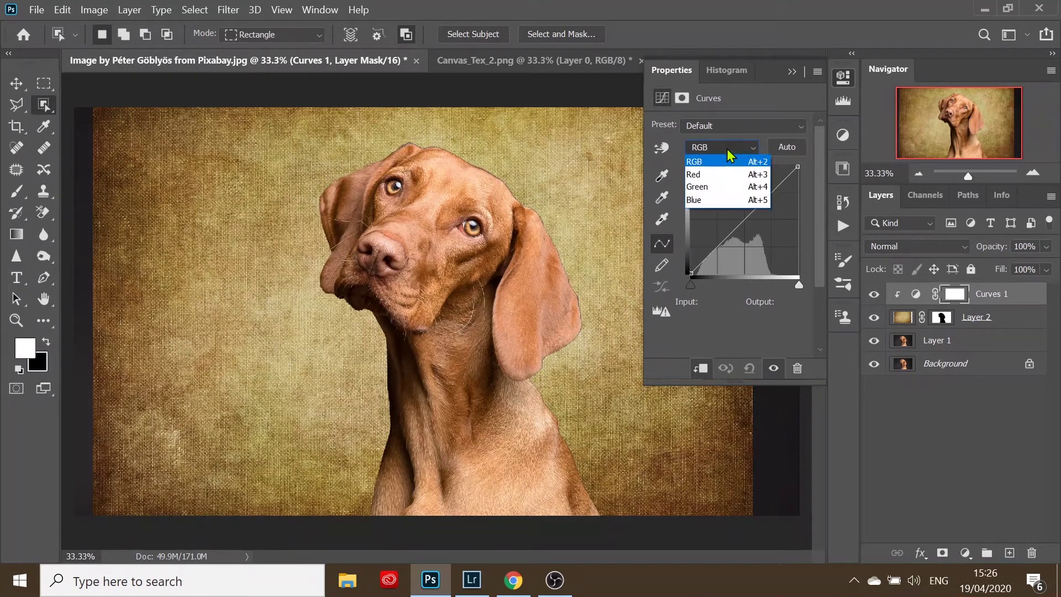
{"action": "left_click", "coordinate": [705, 200]}
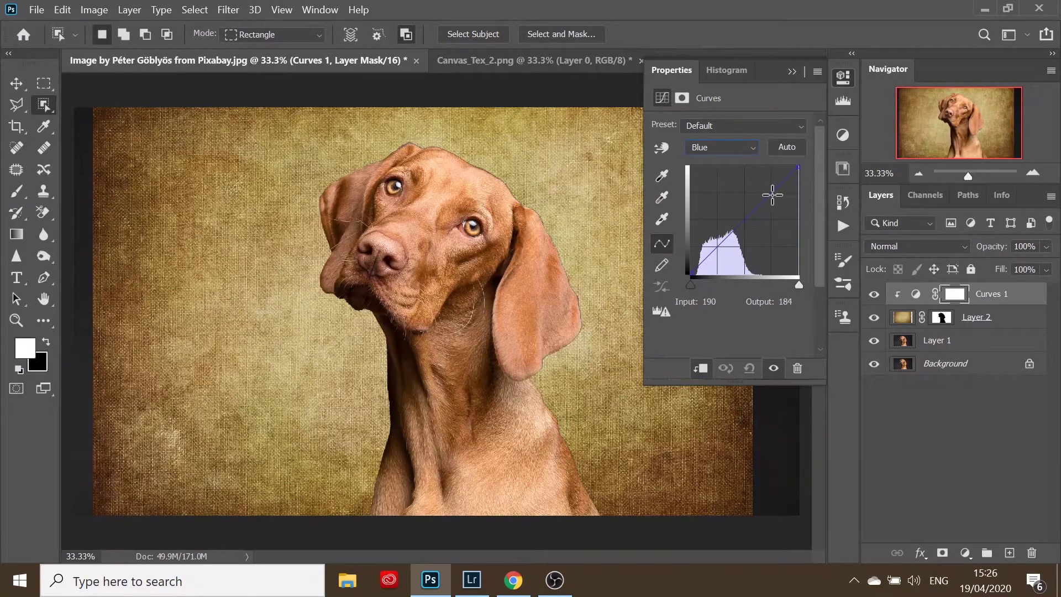
{"action": "left_click_drag", "start_coordinate": [772, 194], "coordinate": [764, 191]}
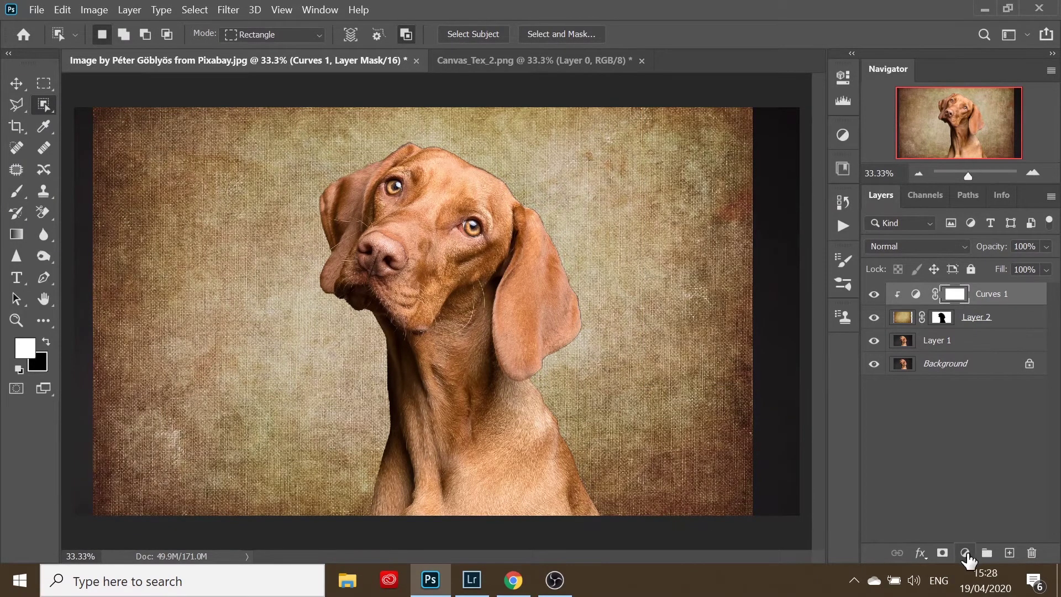
Add a second clipped Curves layer and pull down its Red channel curve
{"action": "left_click", "coordinate": [965, 553]}
{"action": "left_click", "coordinate": [948, 341]}
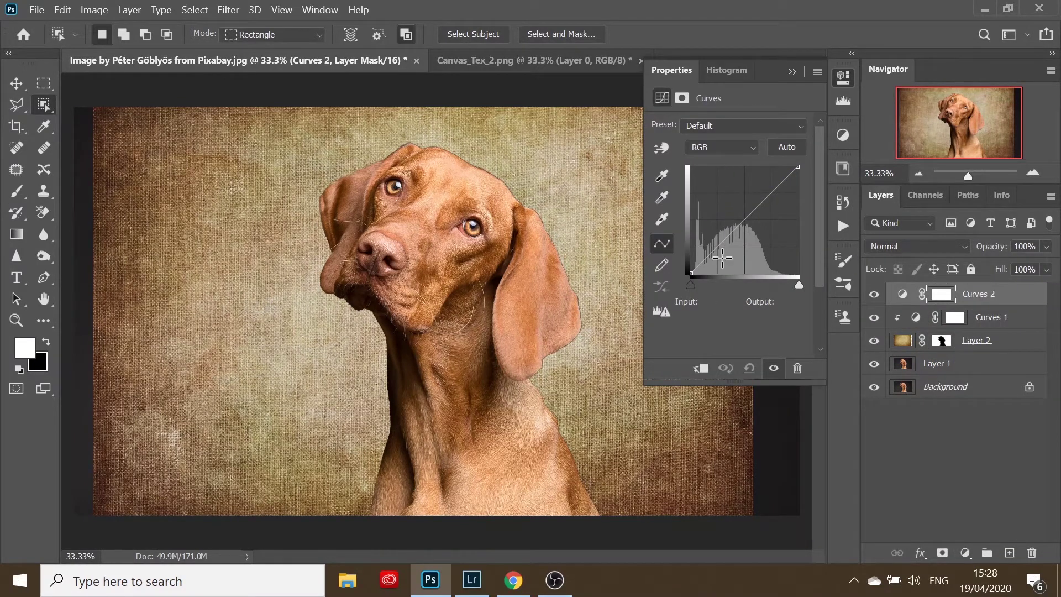
{"action": "left_click", "coordinate": [703, 368]}
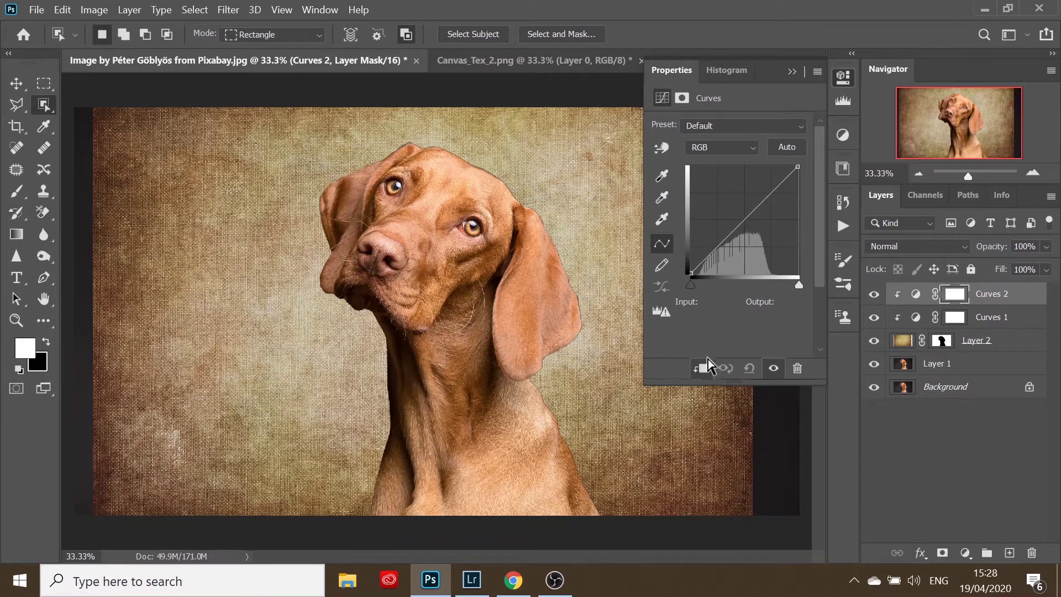
{"action": "left_click", "coordinate": [717, 147]}
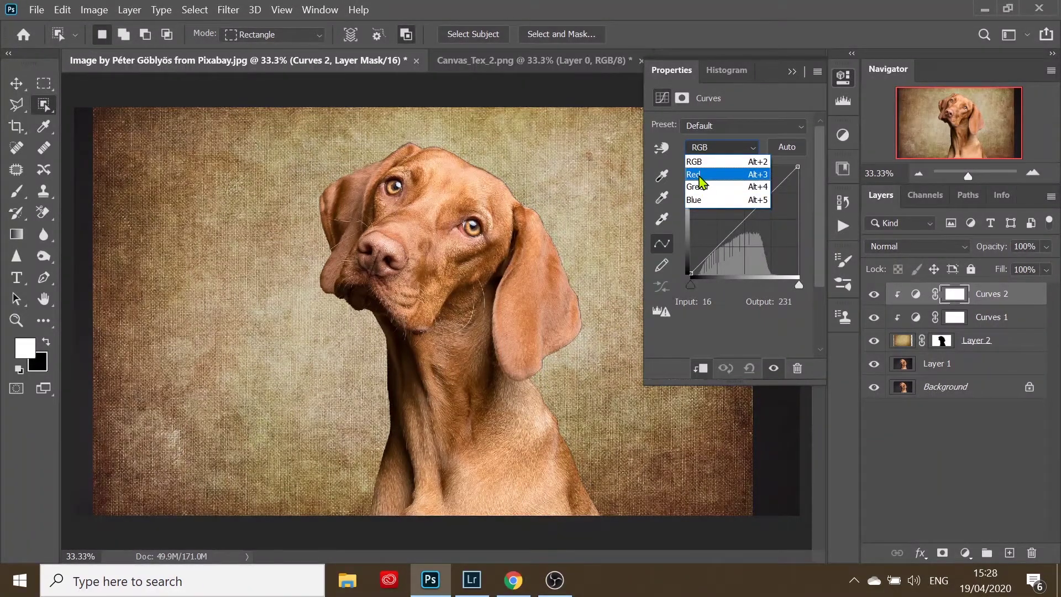
{"action": "left_click", "coordinate": [695, 174]}
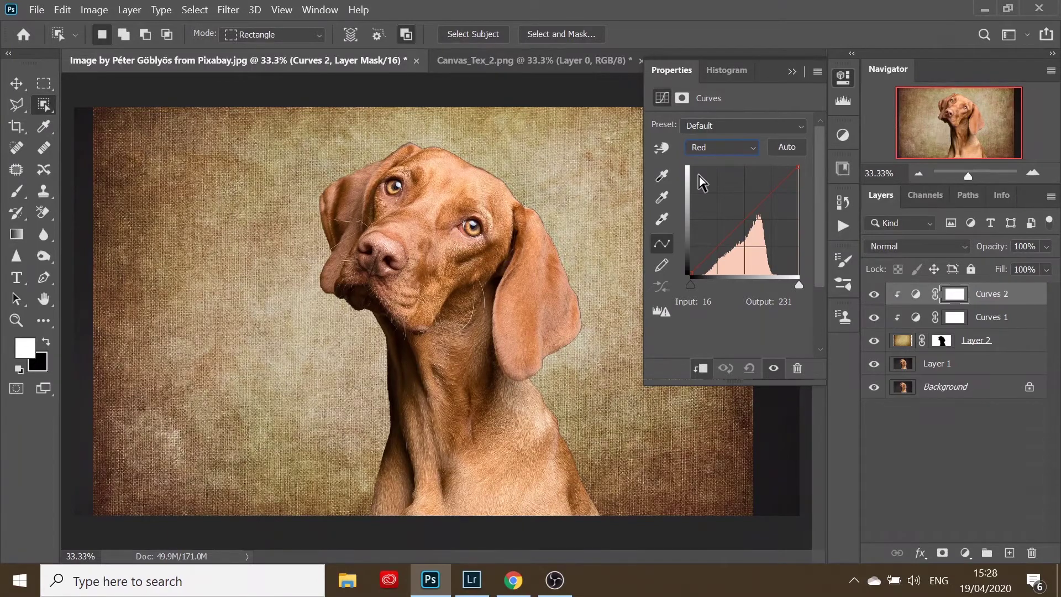
{"action": "left_click", "coordinate": [708, 258]}
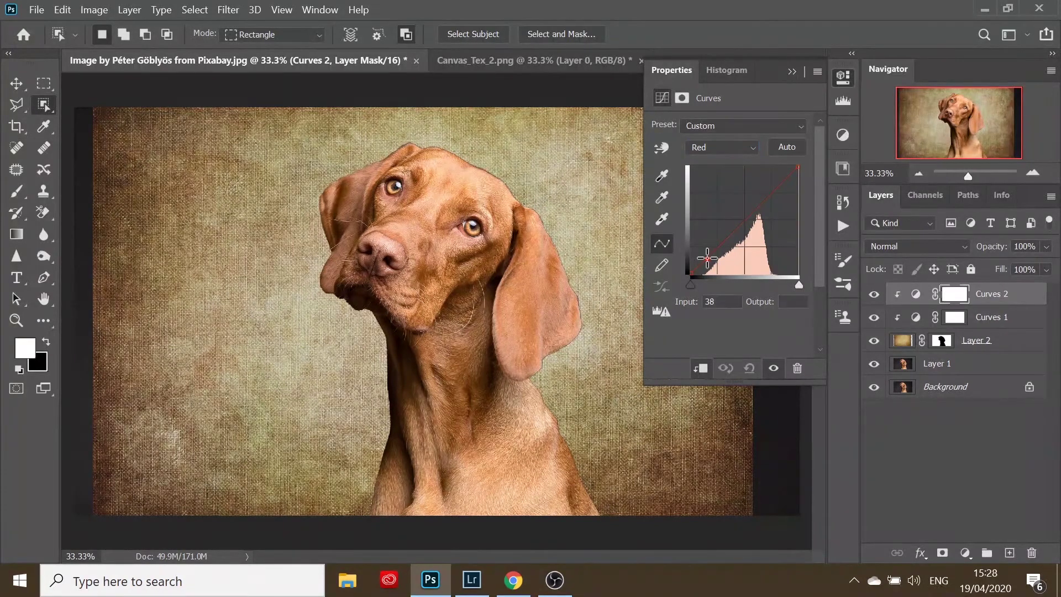
{"action": "left_click_drag", "start_coordinate": [708, 259], "coordinate": [708, 258]}
Close the Curves properties and lower Curves 2 opacity to 82%
{"action": "left_click", "coordinate": [793, 73]}
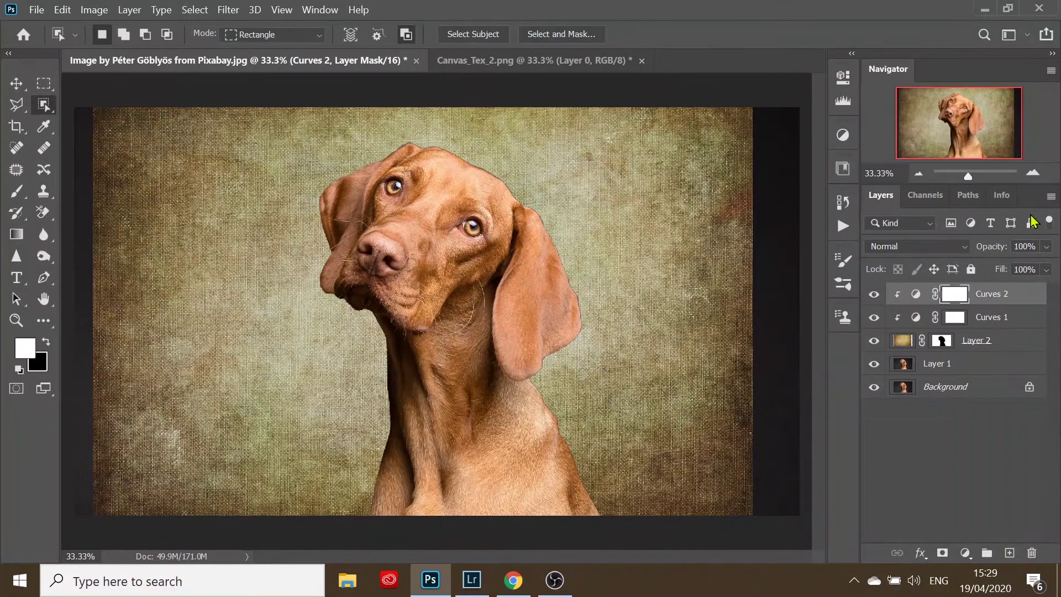
{"action": "left_click", "coordinate": [993, 301]}
{"action": "left_click", "coordinate": [1046, 269]}
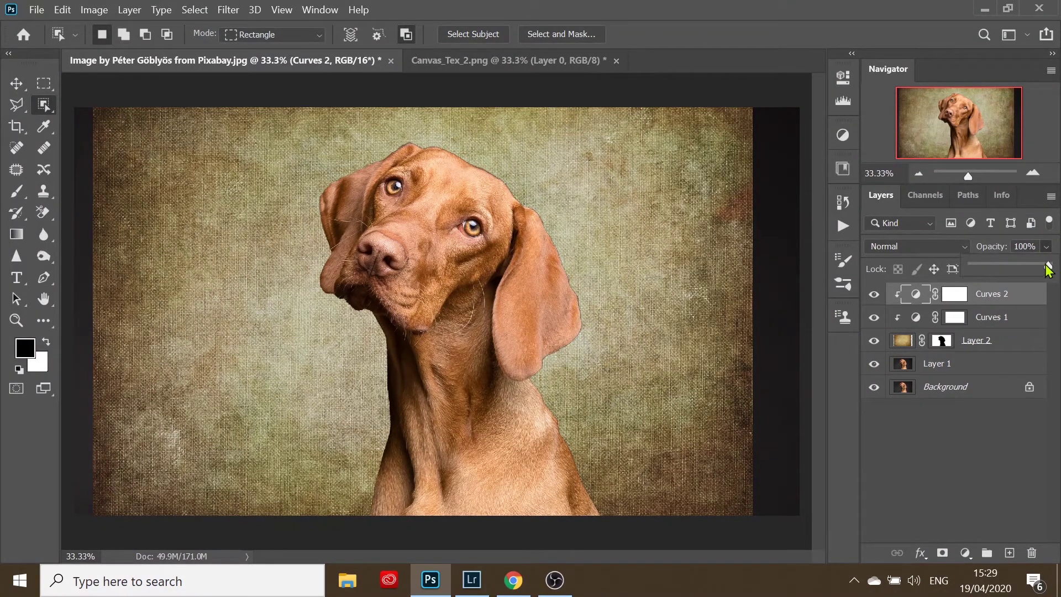
{"action": "left_click_drag", "start_coordinate": [1045, 264], "coordinate": [1035, 266]}
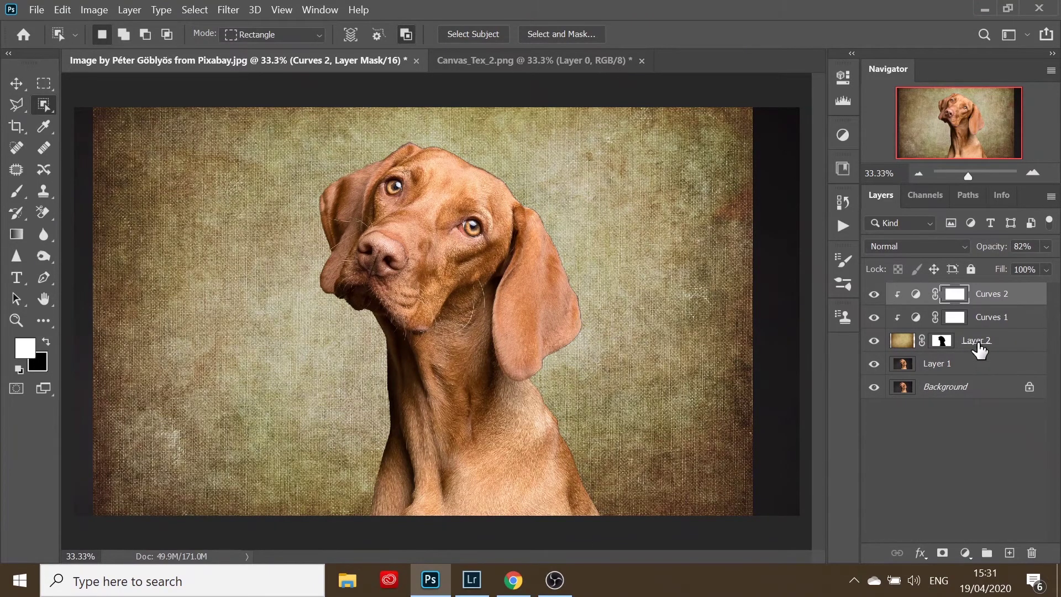
Set Layer 2 to Soft Light blend mode at about 91% opacity
{"action": "left_click", "coordinate": [977, 344]}
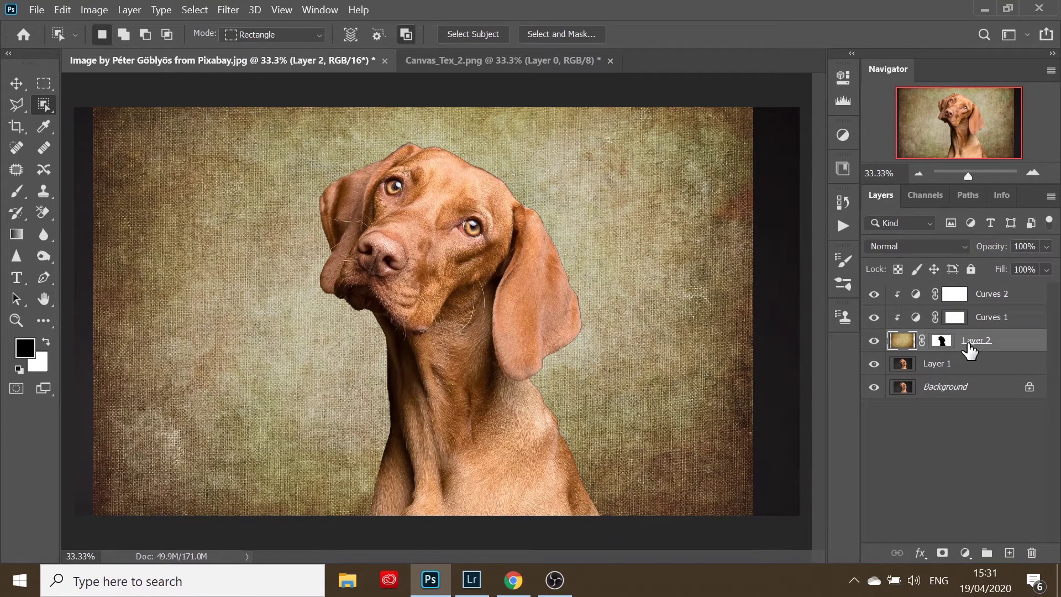
{"action": "left_click", "coordinate": [909, 247]}
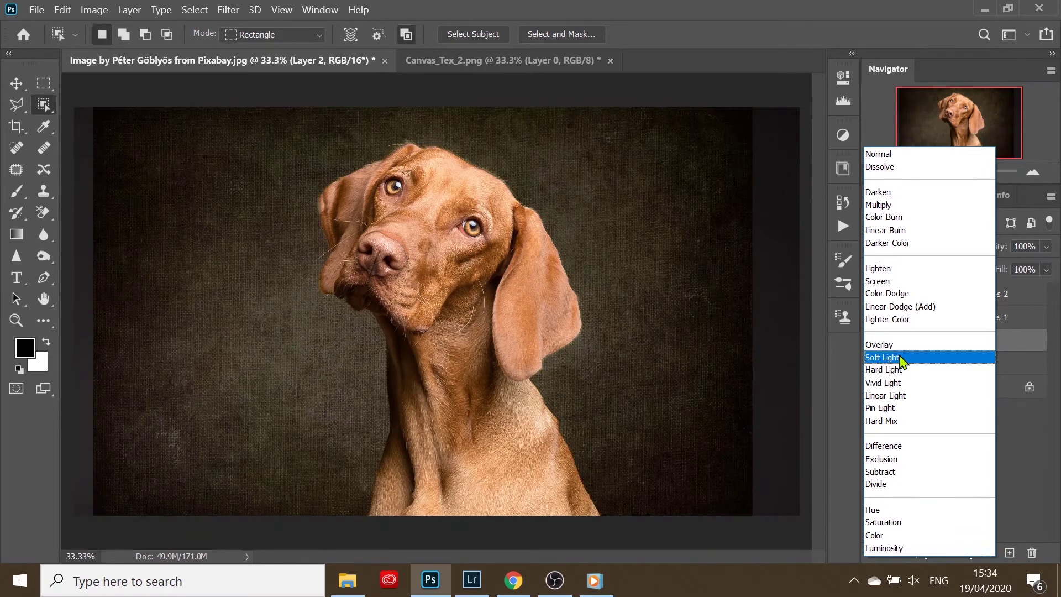
{"action": "left_click", "coordinate": [894, 359]}
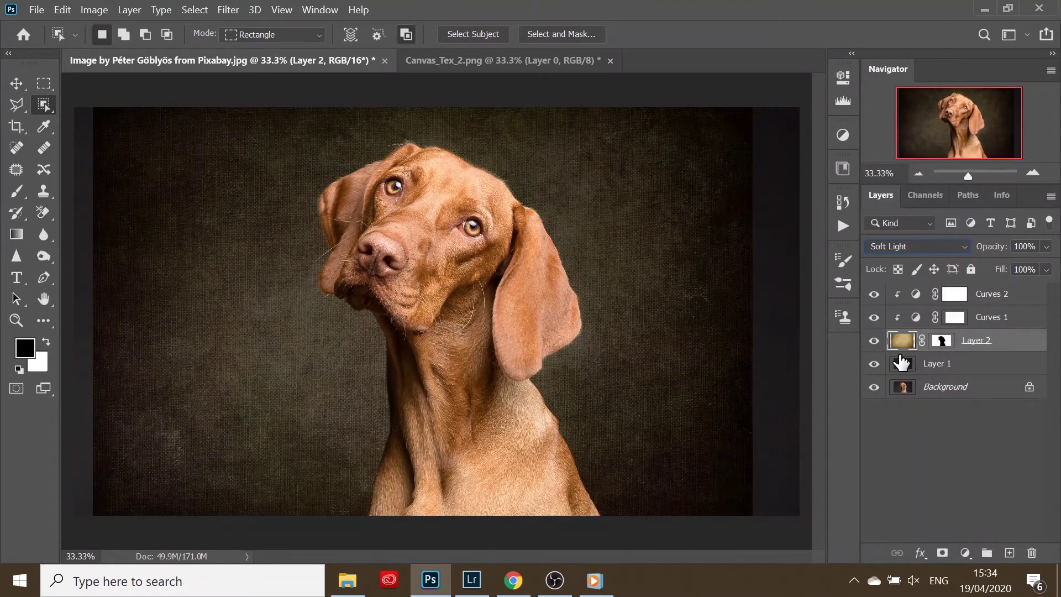
{"action": "left_click", "coordinate": [1045, 247]}
{"action": "mouse_move", "coordinate": [1048, 267]}
{"action": "left_mouse_down"}
{"action": "mouse_move", "coordinate": [1019, 278]}
{"action": "mouse_move", "coordinate": [1051, 268]}
{"action": "left_mouse_up"}
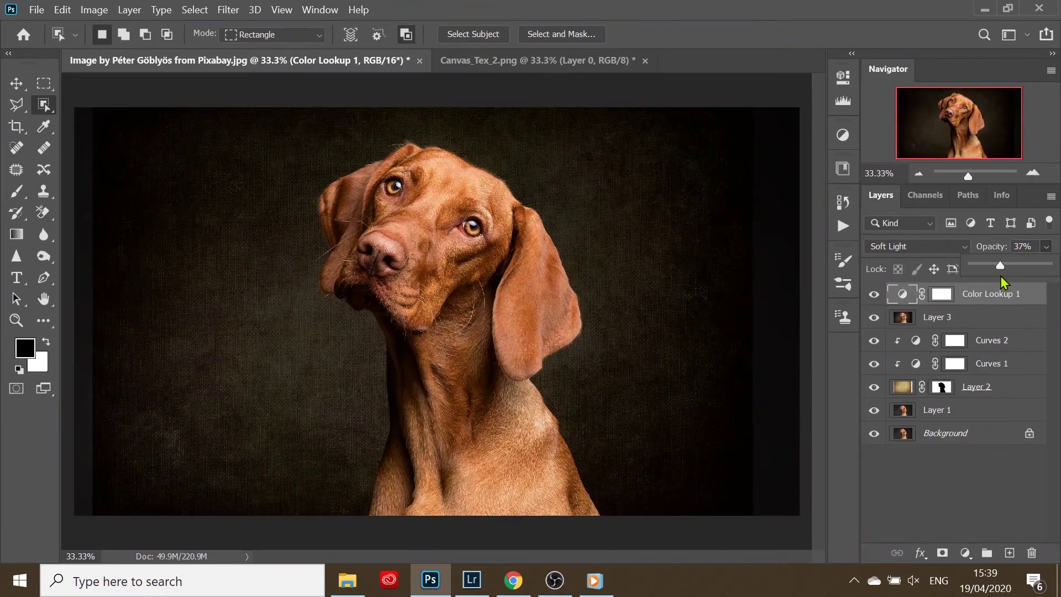
Lower Color Lookup 1 opacity to 16%, then compare against the Background alone and restore all layers
{"action": "left_click_drag", "start_coordinate": [994, 285], "coordinate": [986, 287]}
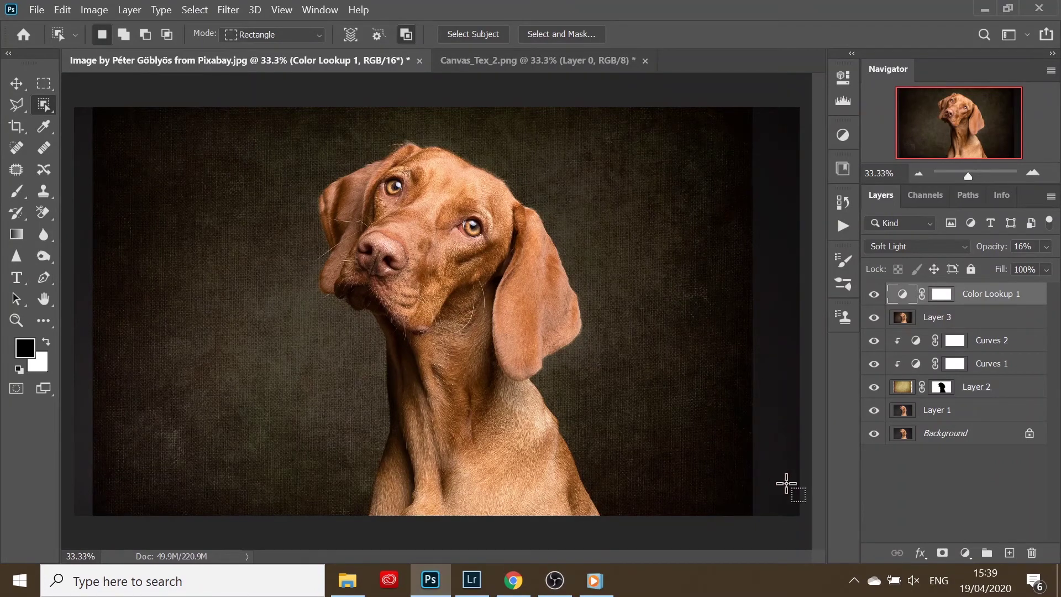
{"action": "left_click", "coordinate": [874, 434], "text": "alt"}
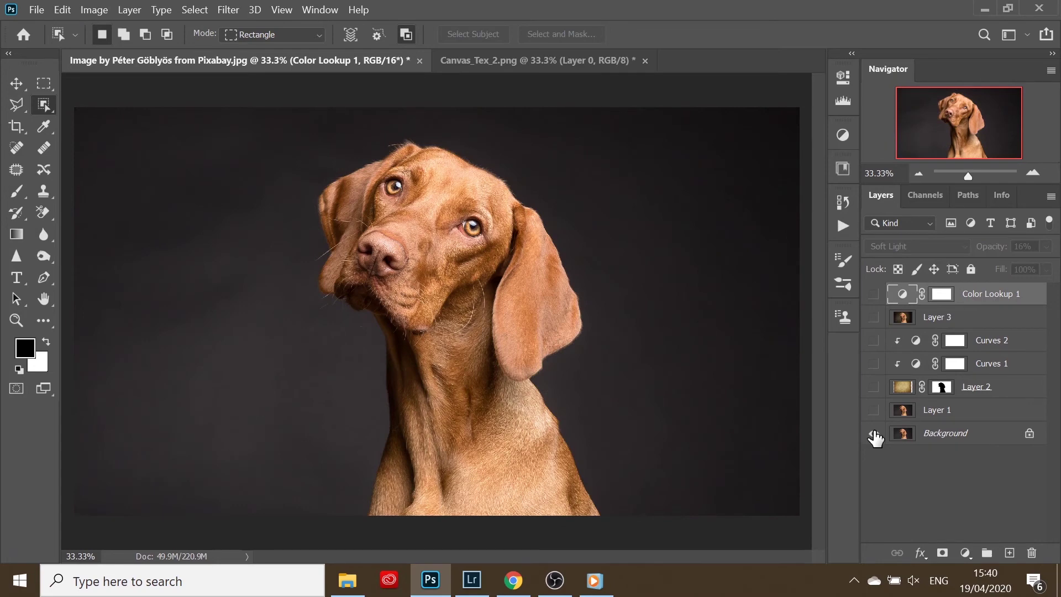
{"action": "left_click", "coordinate": [874, 434], "text": "alt"}
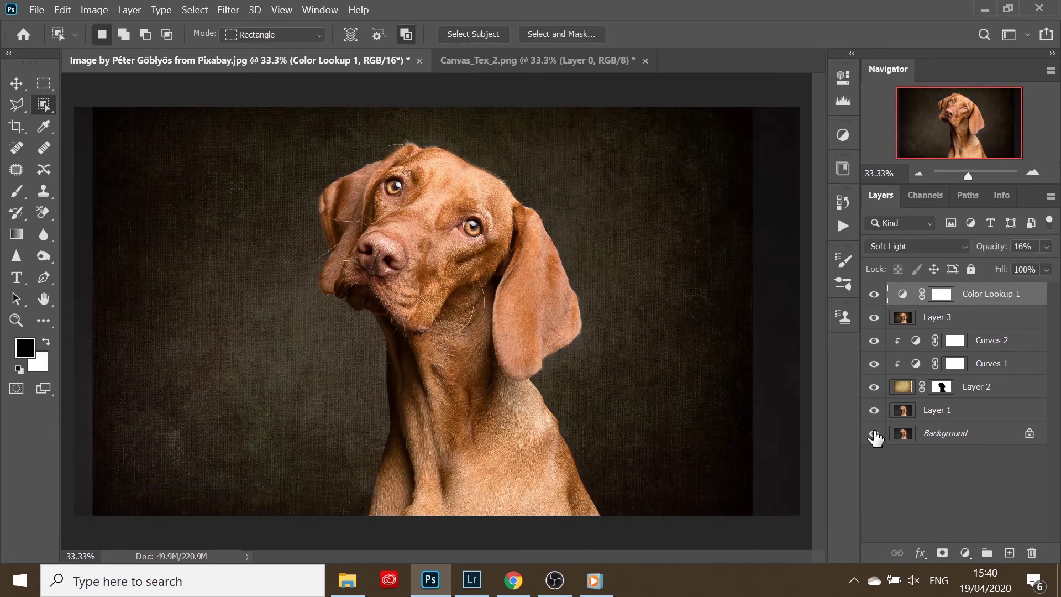